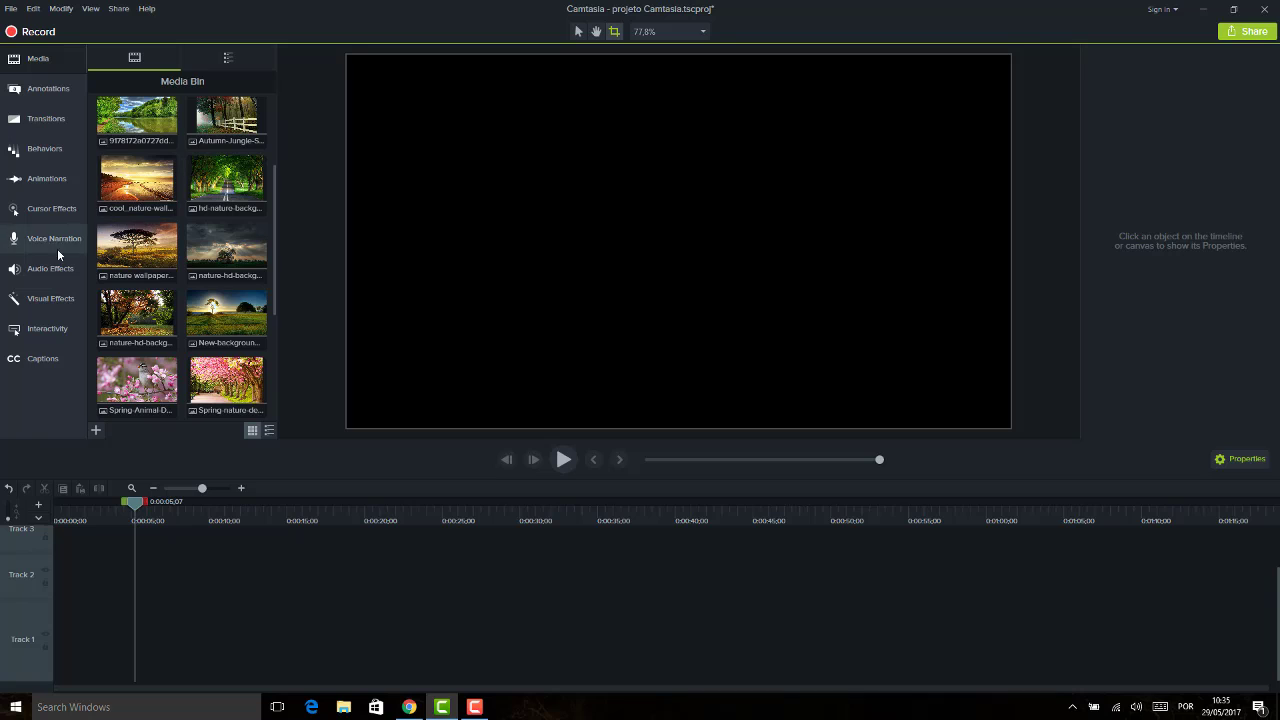
Import MVI_0039.MOV from the Pictures folder into the media bin and place it at the start of Track 2
{"action": "left_click", "coordinate": [30, 298]}
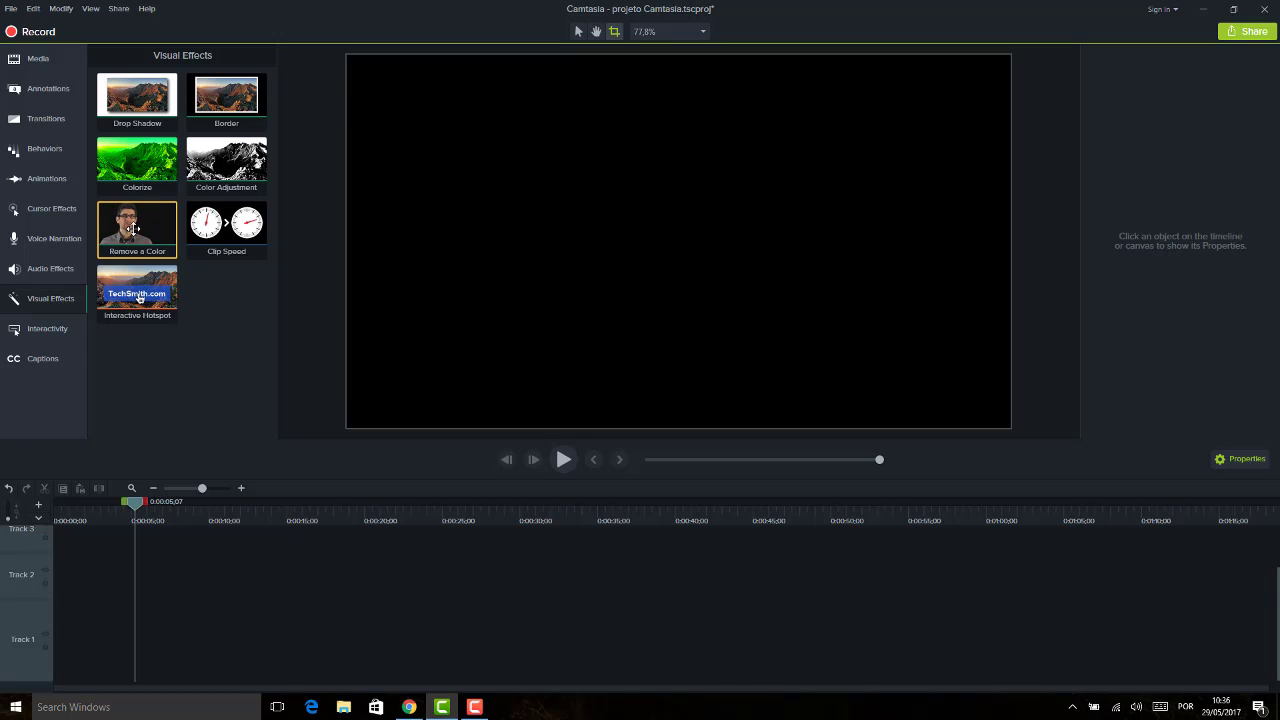
{"action": "left_click", "coordinate": [38, 58]}
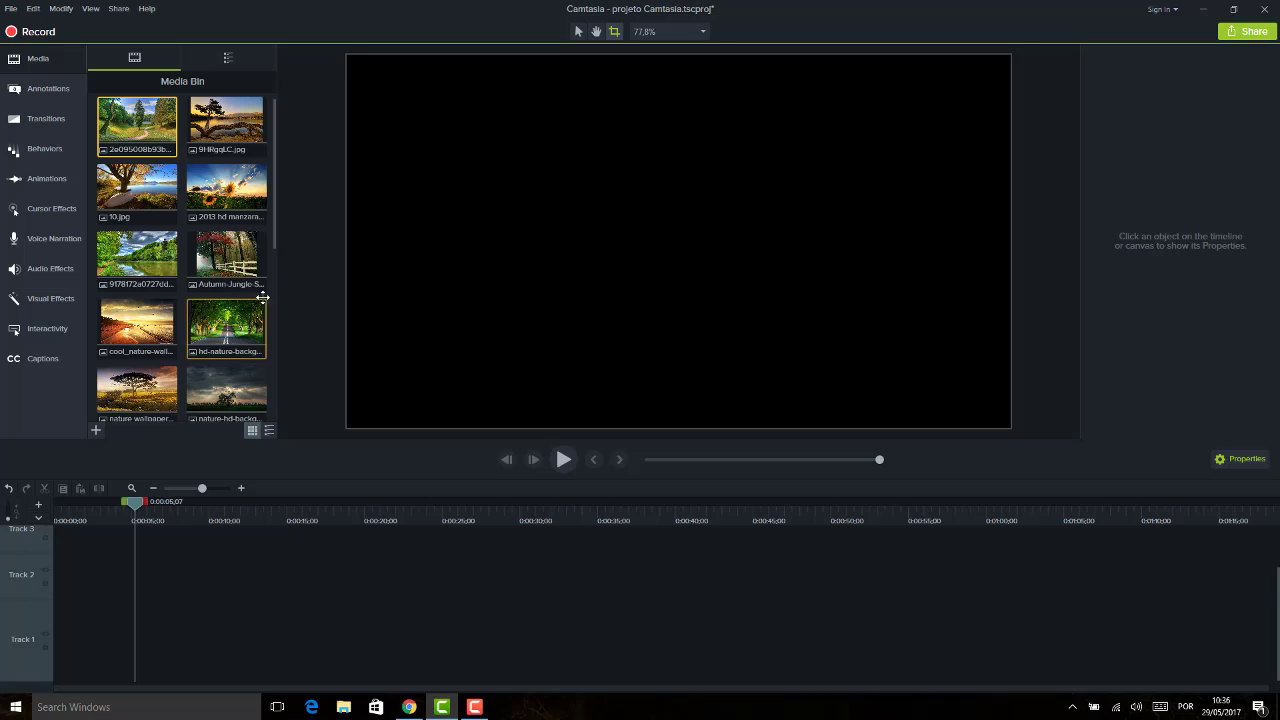
{"action": "left_click", "coordinate": [95, 430]}
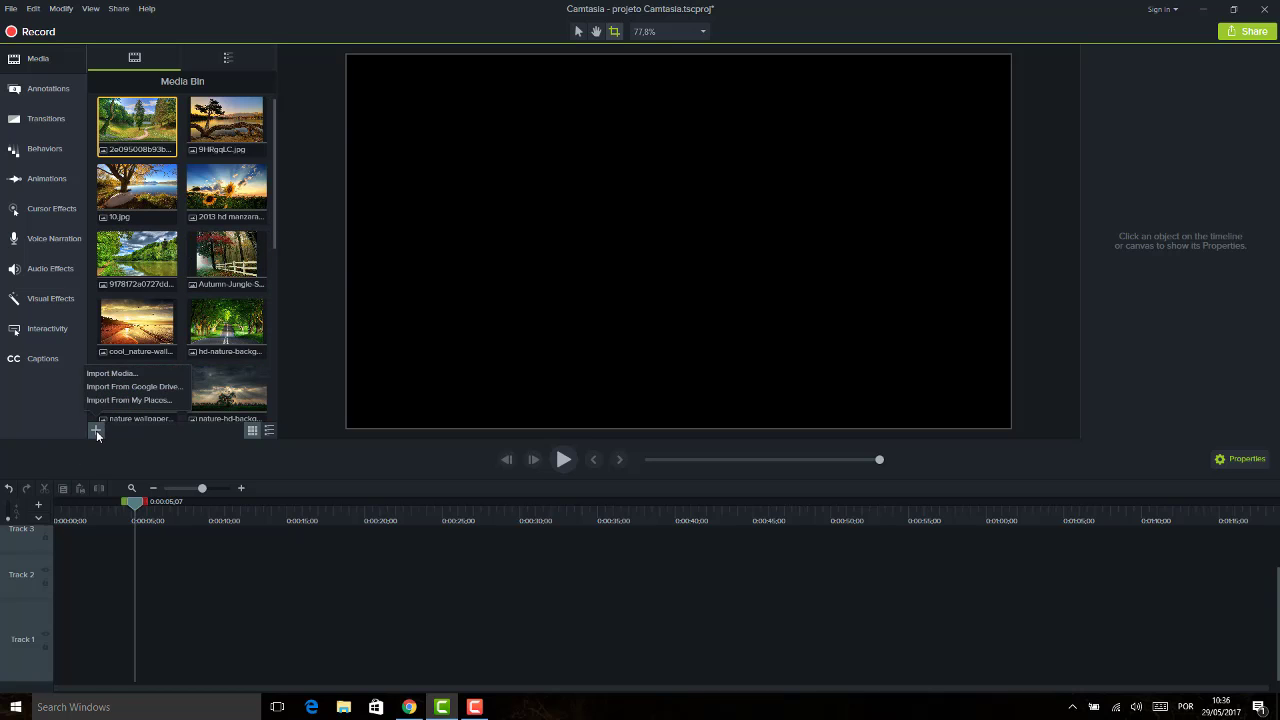
{"action": "left_click", "coordinate": [112, 373]}
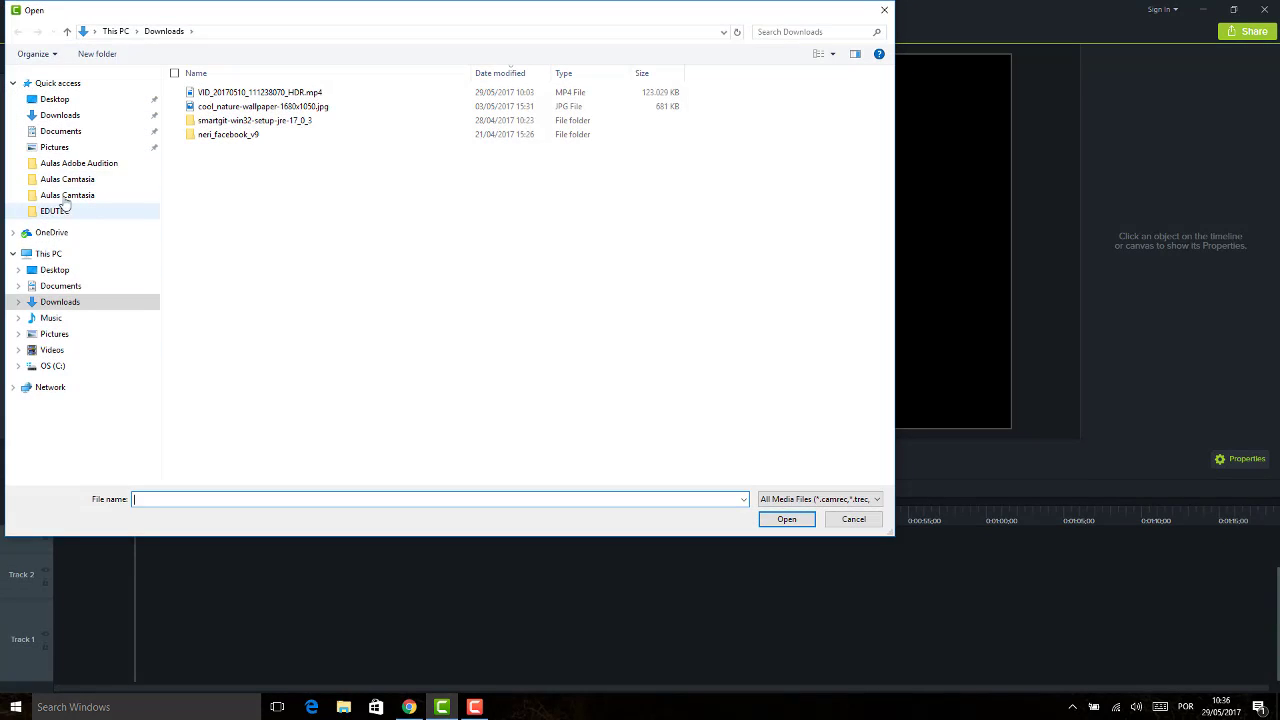
{"action": "left_click", "coordinate": [57, 147]}
{"action": "left_click", "coordinate": [374, 130]}
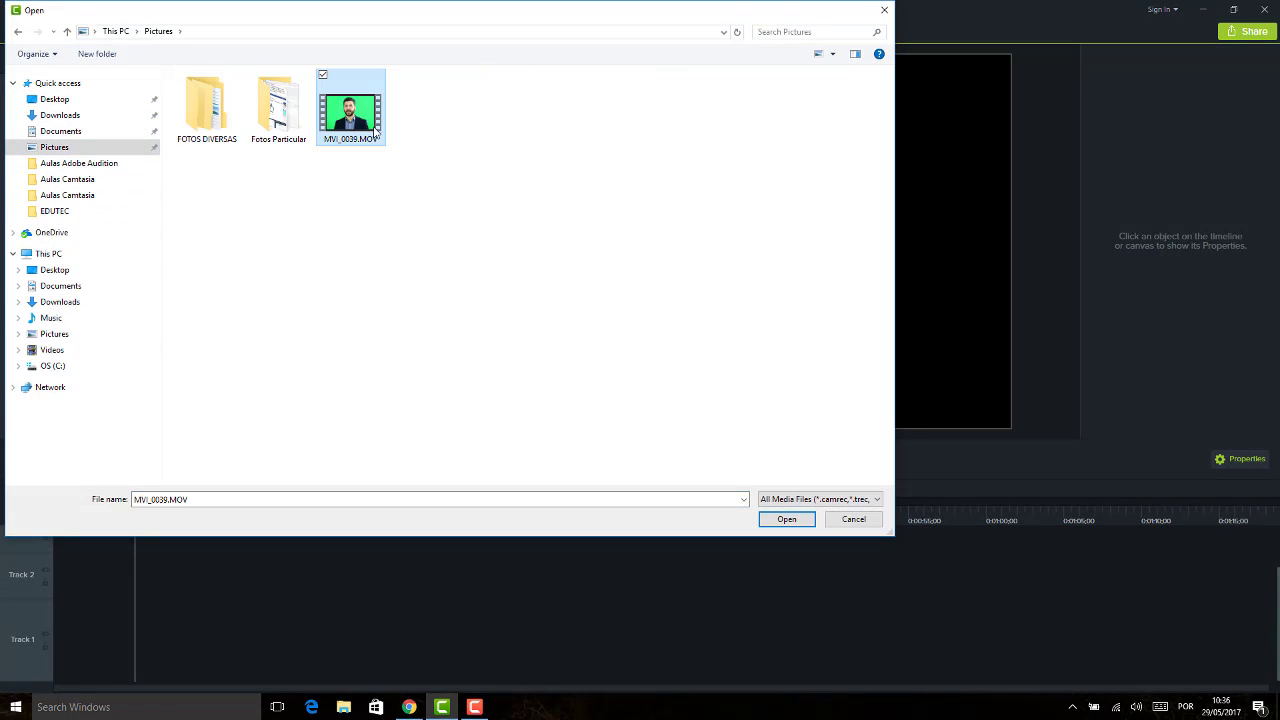
{"action": "left_click", "coordinate": [787, 519]}
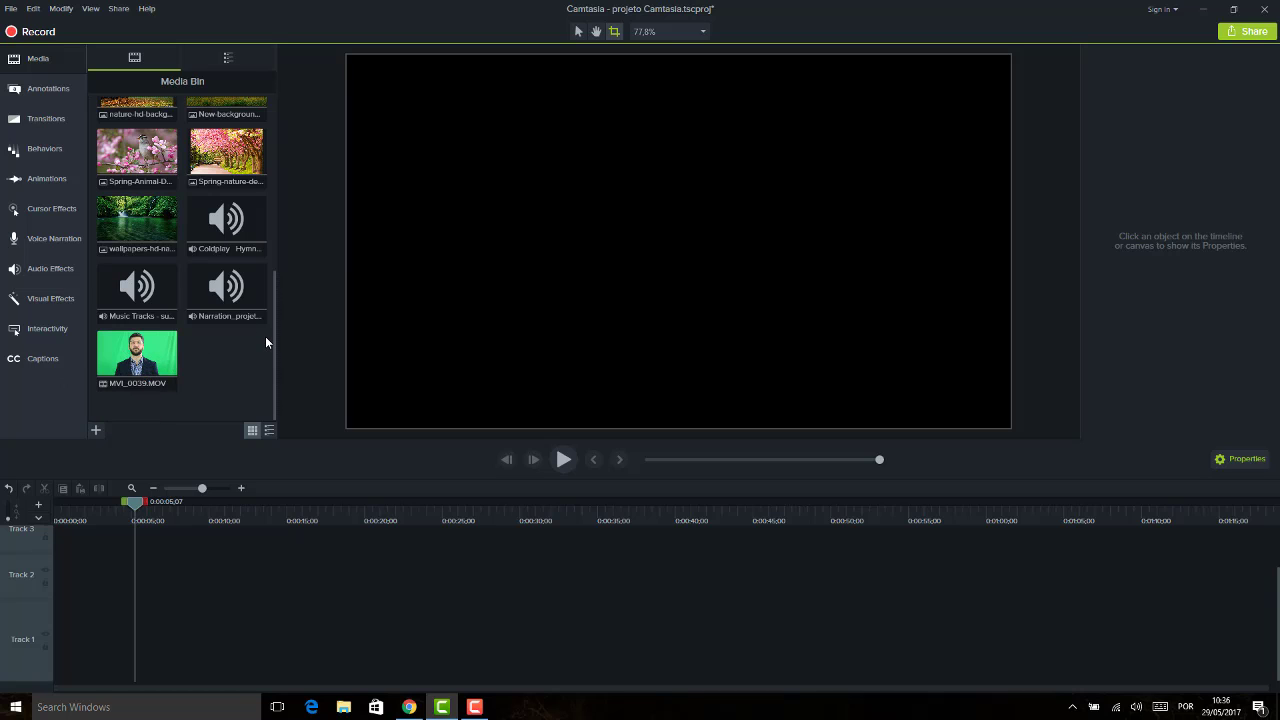
{"action": "left_click_drag", "start_coordinate": [145, 351], "coordinate": [40, 588]}
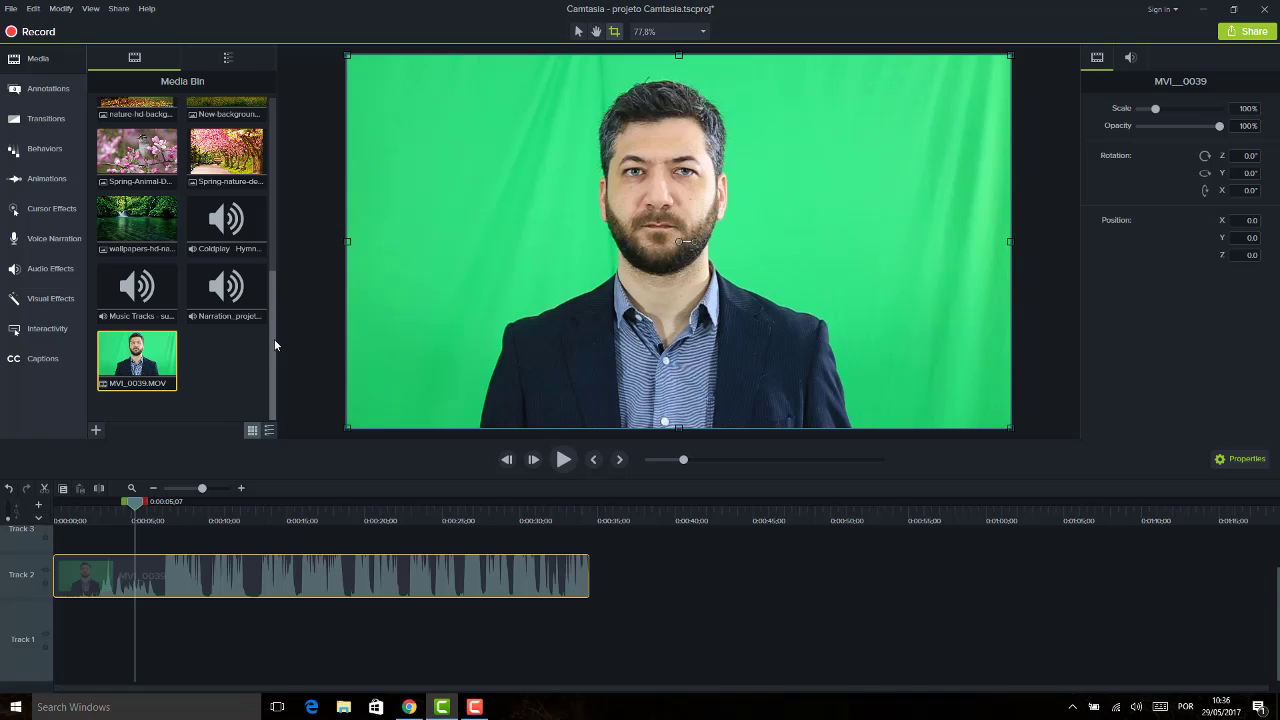
Place the first park landscape image from the media bin on Track 1 and extend it to the video's length, 00:00:34;15
{"action": "left_click_drag", "start_coordinate": [274, 339], "coordinate": [270, 159]}
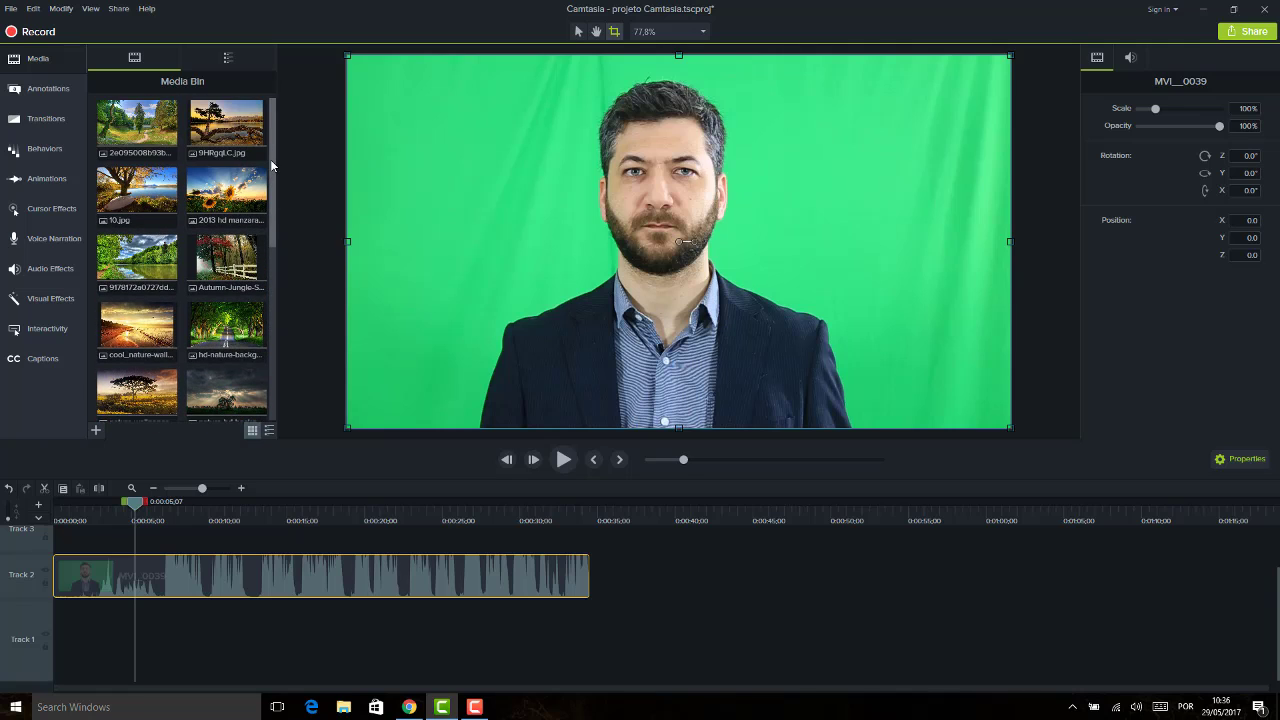
{"action": "left_click_drag", "start_coordinate": [137, 128], "coordinate": [42, 641]}
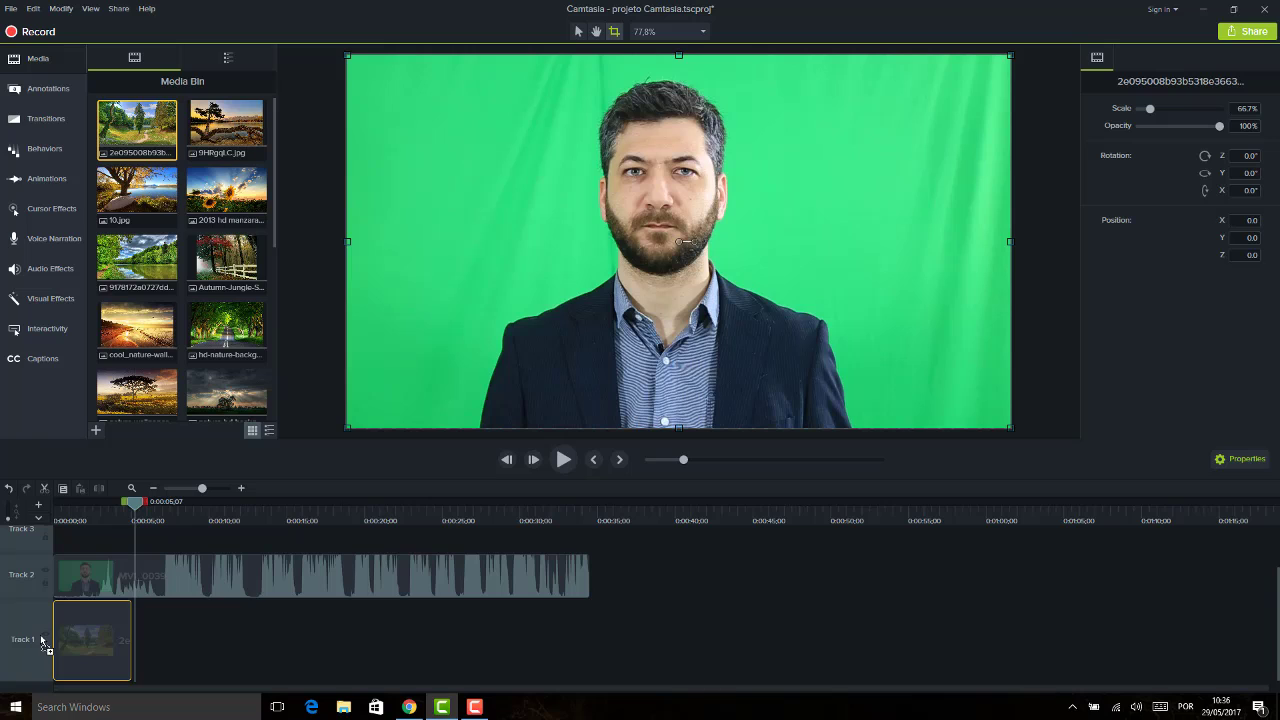
{"action": "left_click_drag", "start_coordinate": [131, 620], "coordinate": [591, 632]}
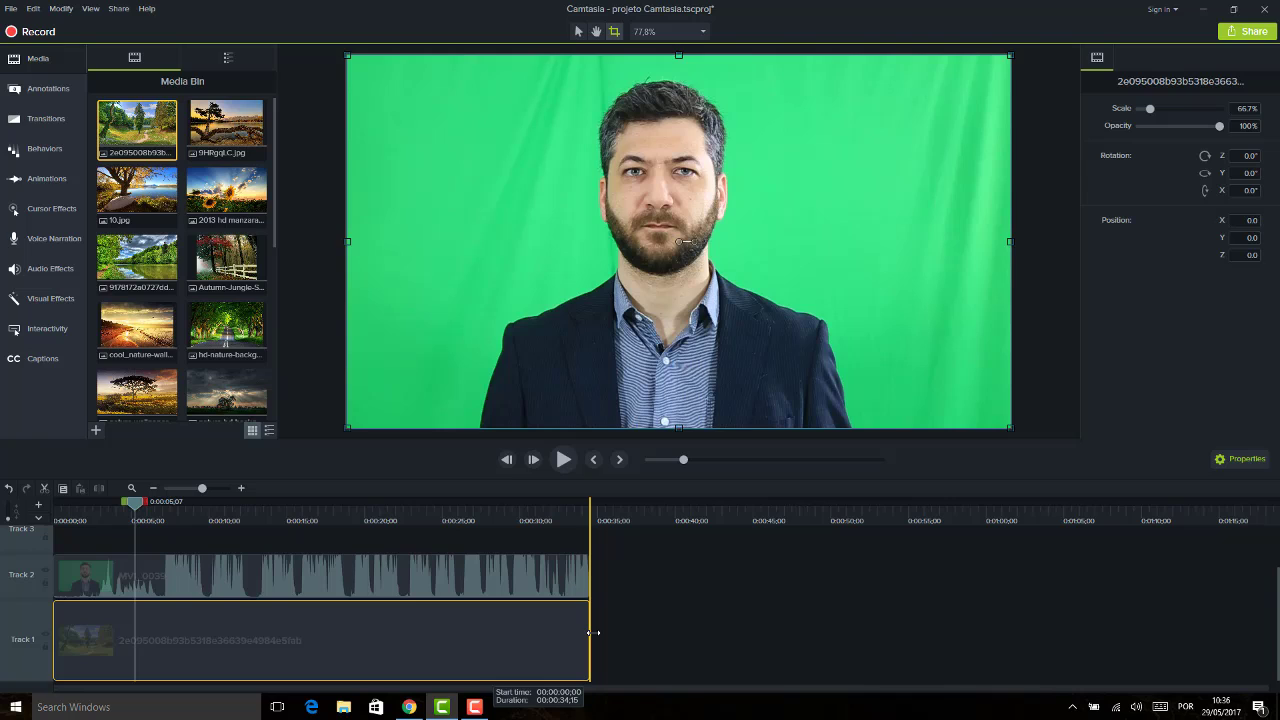
{"action": "left_click_drag", "start_coordinate": [593, 632], "coordinate": [592, 631]}
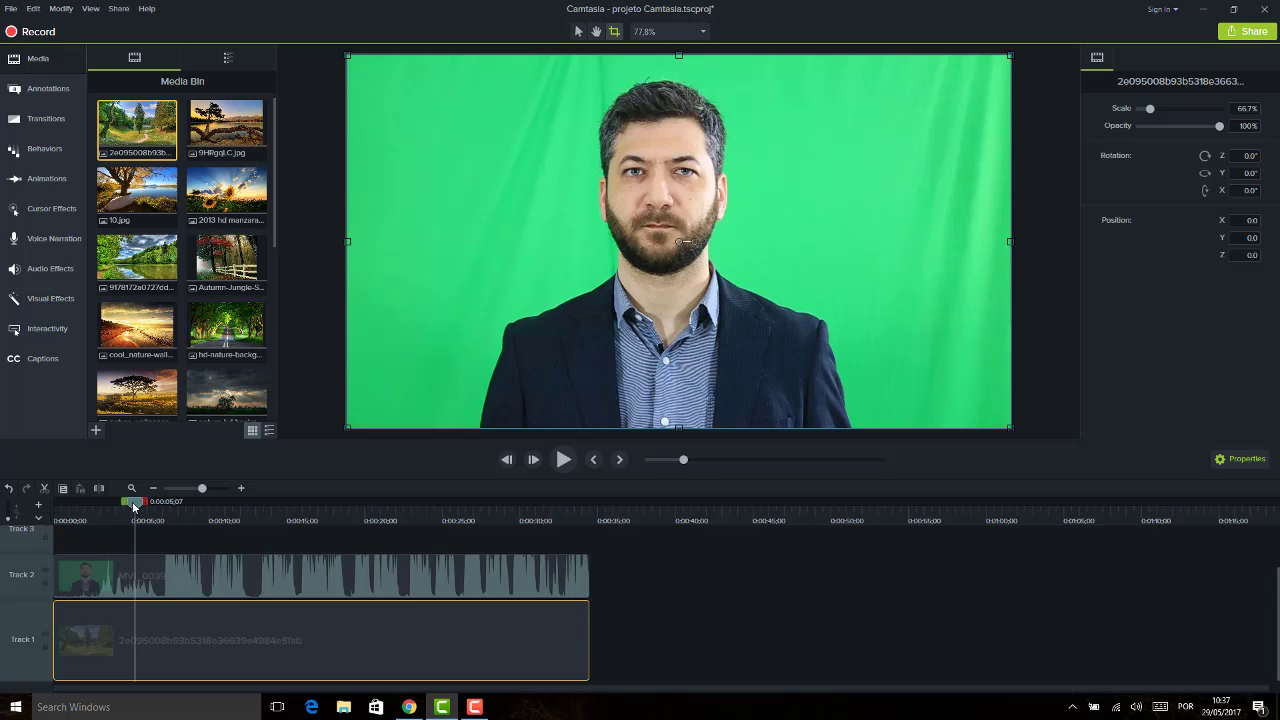
Apply the Remove a Color effect to the MVI_0039 clip and sample the green backdrop as the color to remove
{"action": "left_click", "coordinate": [183, 577]}
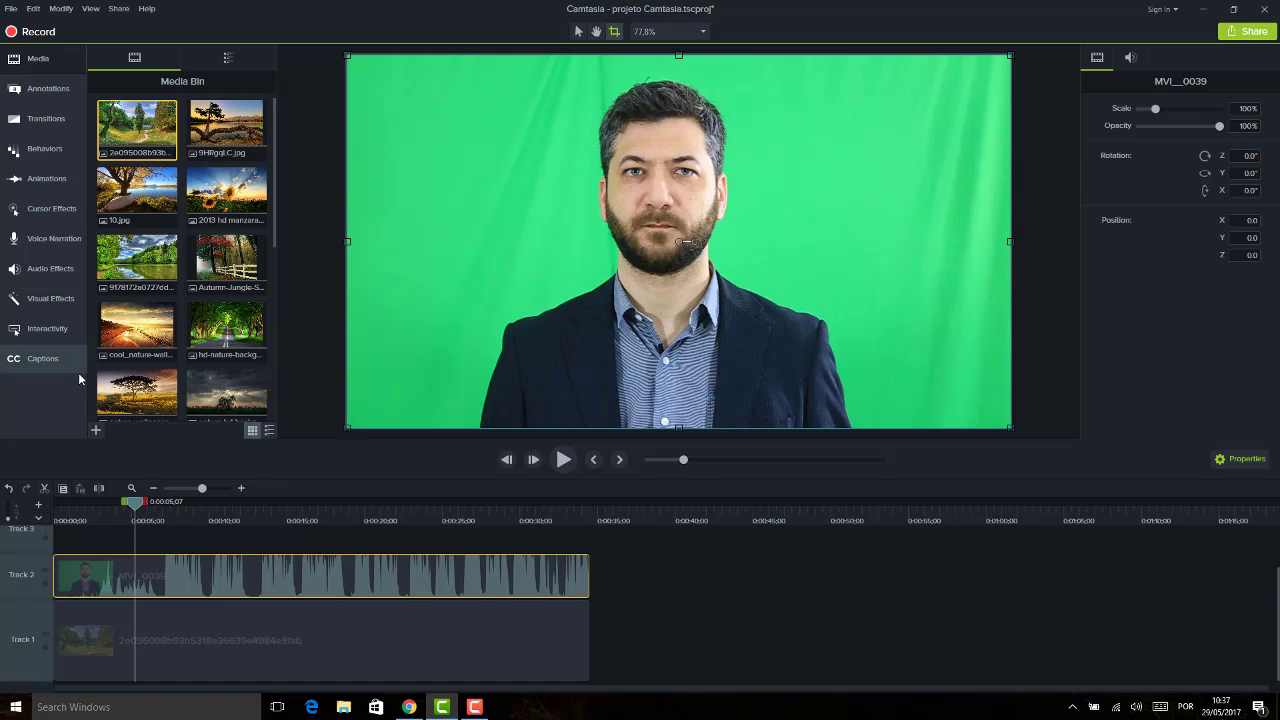
{"action": "left_click", "coordinate": [52, 300]}
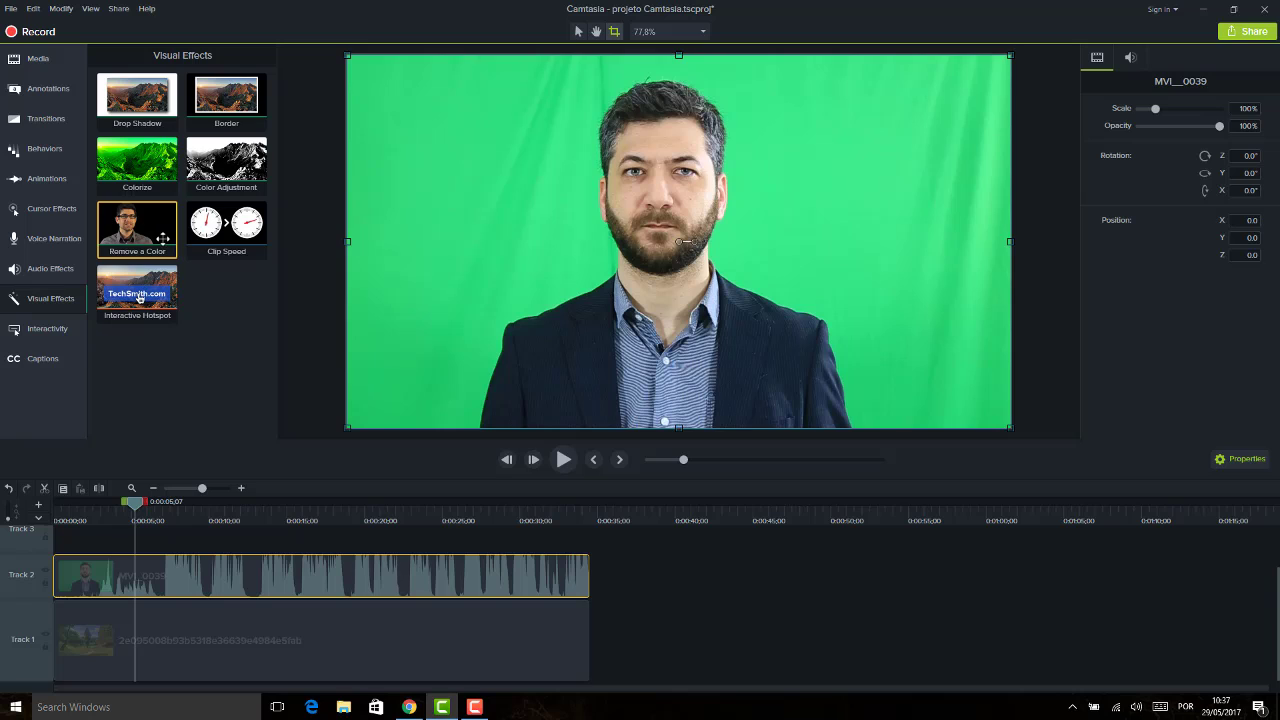
{"action": "left_click_drag", "start_coordinate": [162, 238], "coordinate": [263, 570]}
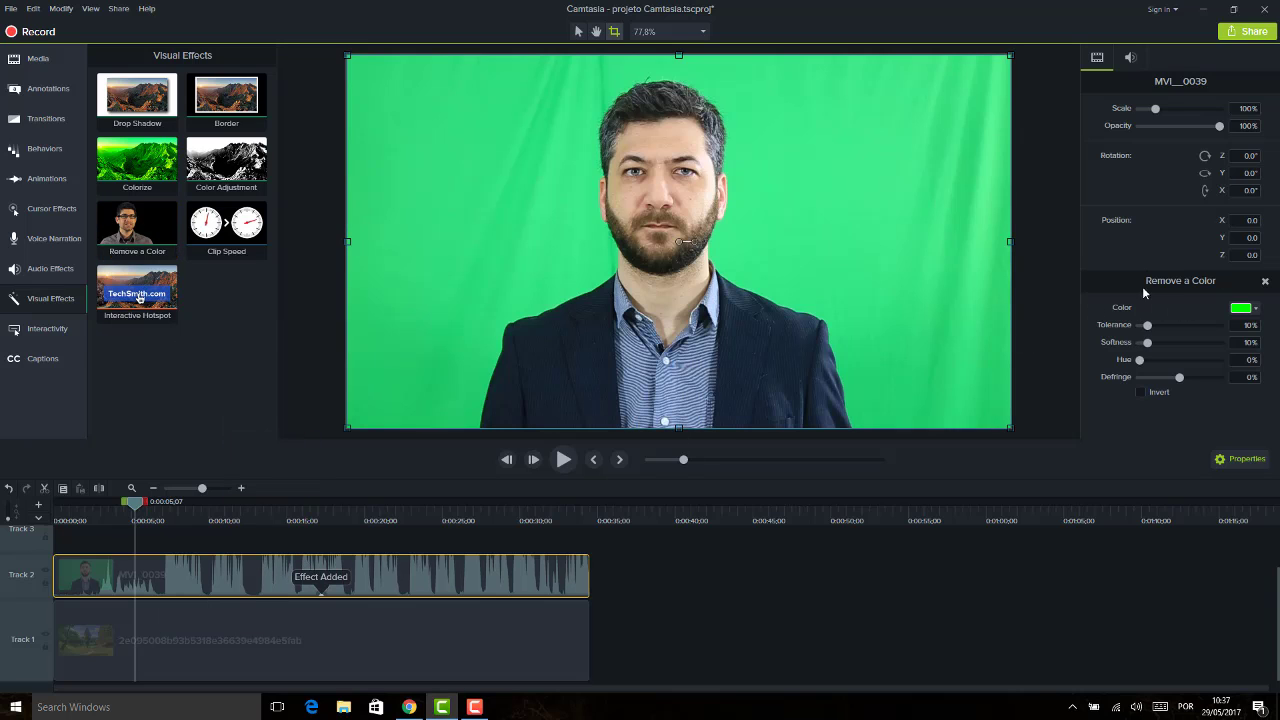
{"action": "left_click", "coordinate": [1254, 311]}
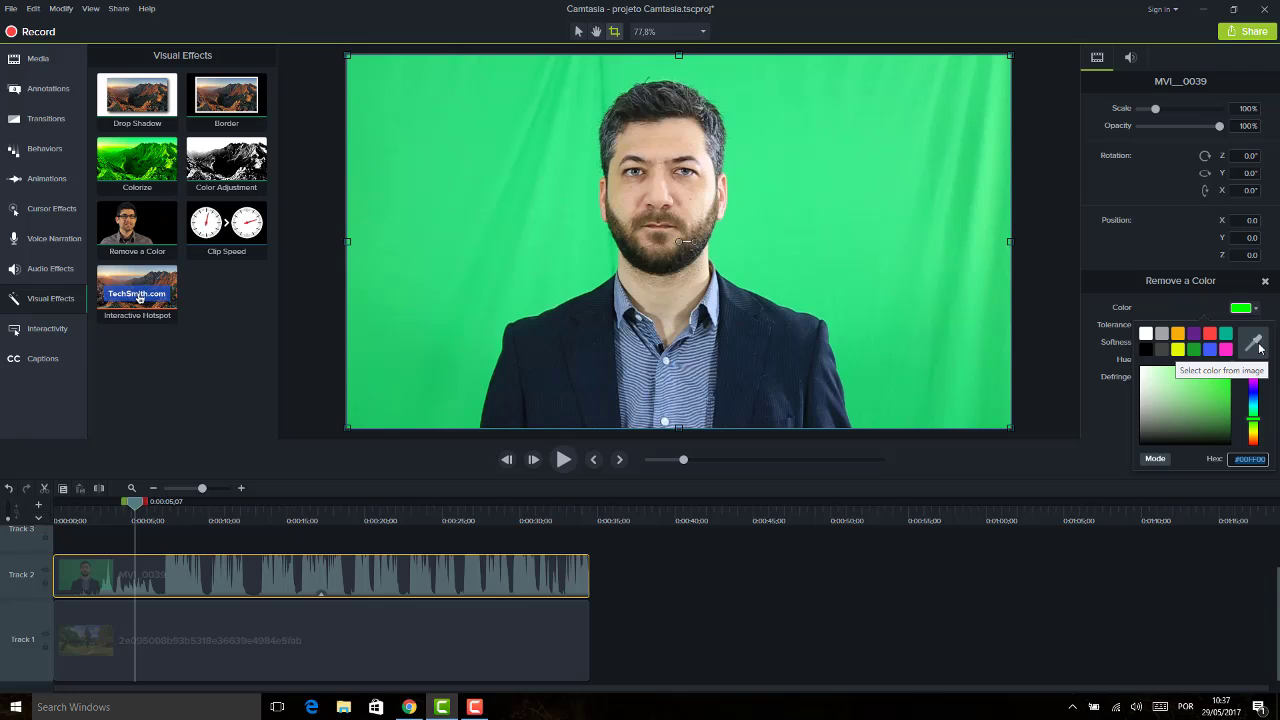
{"action": "left_click", "coordinate": [1256, 345]}
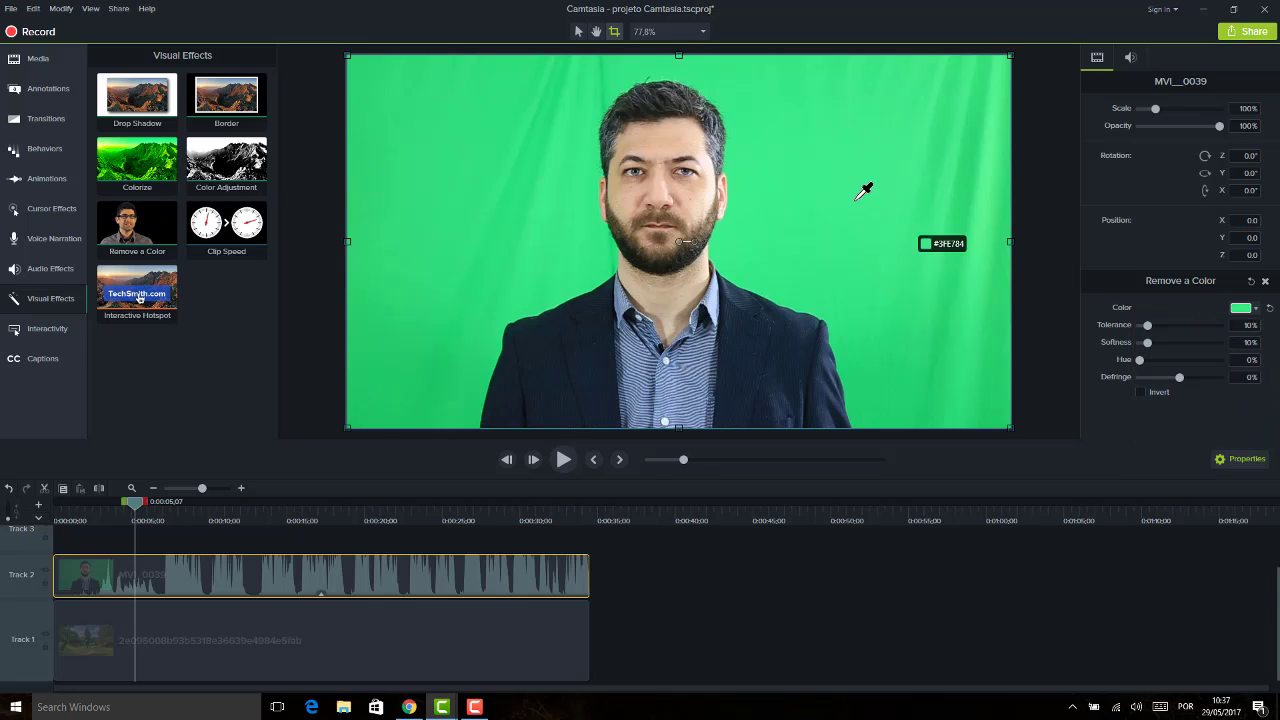
{"action": "left_click", "coordinate": [799, 167]}
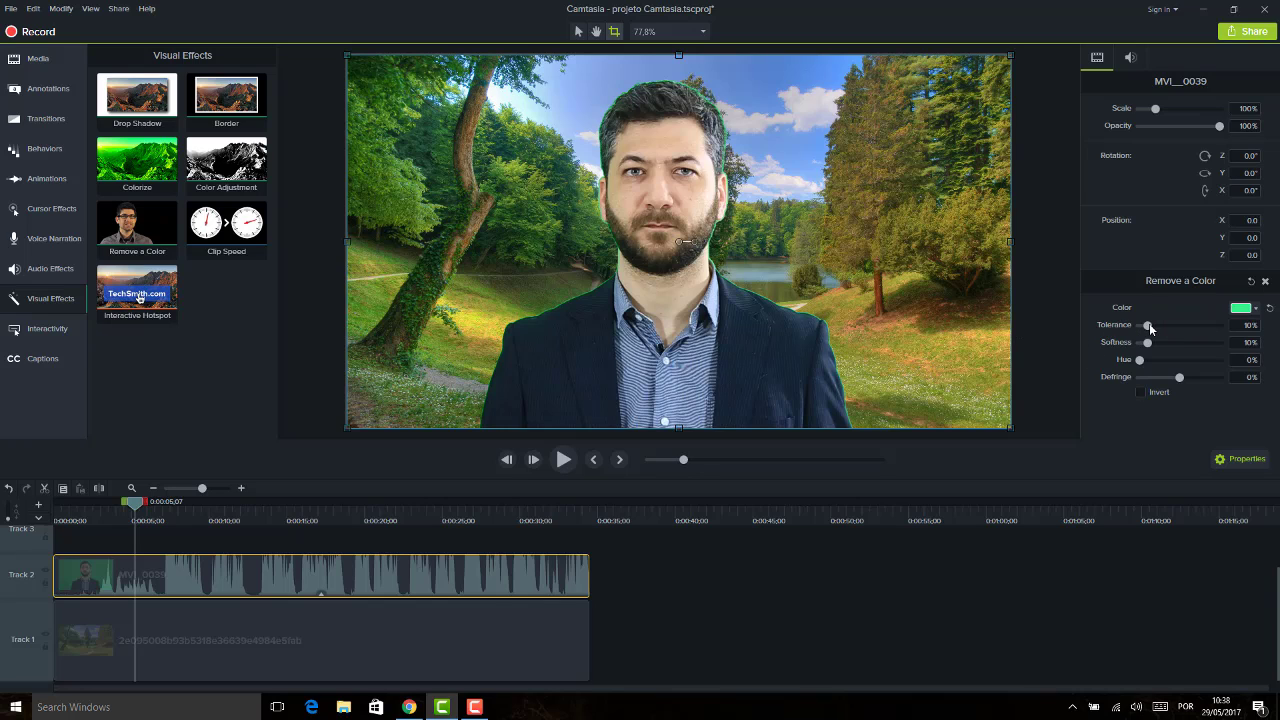
Set the Remove a Color tolerance to 37% and softness to 7%, checking the key at about 0:00:08;28
{"action": "mouse_move", "coordinate": [1153, 328]}
{"action": "left_mouse_down"}
{"action": "mouse_move", "coordinate": [1178, 333]}
{"action": "mouse_move", "coordinate": [1139, 342]}
{"action": "left_mouse_up"}
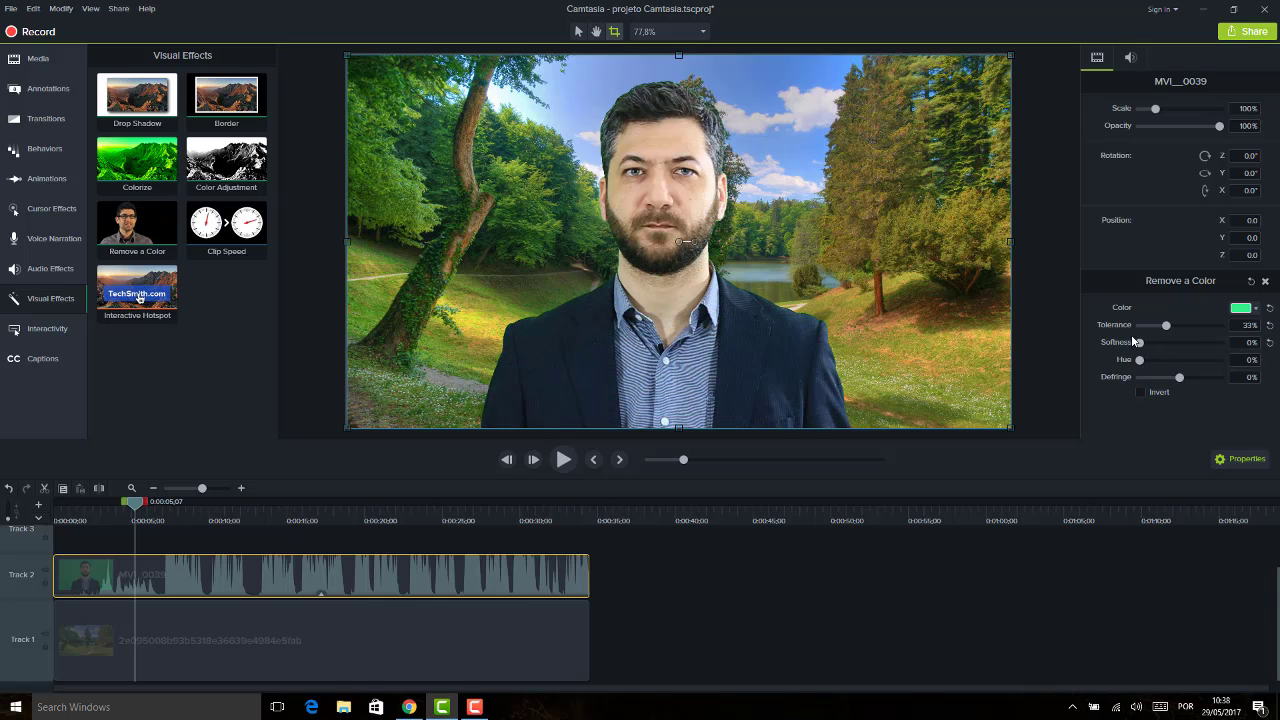
{"action": "left_click_drag", "start_coordinate": [1140, 342], "coordinate": [1153, 332]}
{"action": "left_click_drag", "start_coordinate": [130, 508], "coordinate": [193, 506]}
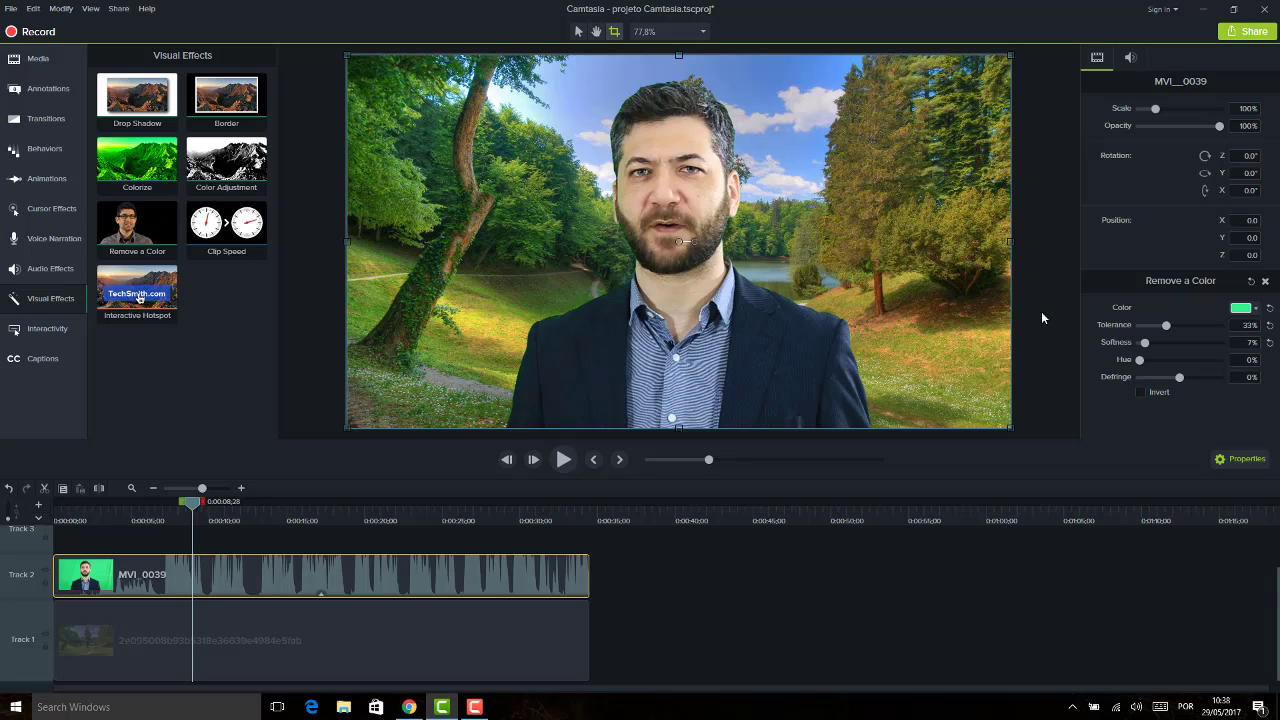
{"action": "left_click_drag", "start_coordinate": [1164, 327], "coordinate": [1171, 329]}
Set the Remove a Color hue to 11% and defringe to -3%
{"action": "mouse_move", "coordinate": [1144, 360]}
{"action": "left_mouse_down"}
{"action": "mouse_move", "coordinate": [1198, 359]}
{"action": "mouse_move", "coordinate": [1118, 335]}
{"action": "mouse_move", "coordinate": [1171, 330]}
{"action": "mouse_move", "coordinate": [1185, 347]}
{"action": "mouse_move", "coordinate": [1125, 367]}
{"action": "left_mouse_up"}
{"action": "mouse_move", "coordinate": [1139, 366]}
{"action": "left_mouse_down"}
{"action": "mouse_move", "coordinate": [1174, 368]}
{"action": "mouse_move", "coordinate": [1147, 361]}
{"action": "left_mouse_up"}
{"action": "left_click_drag", "start_coordinate": [1146, 360], "coordinate": [1200, 376]}
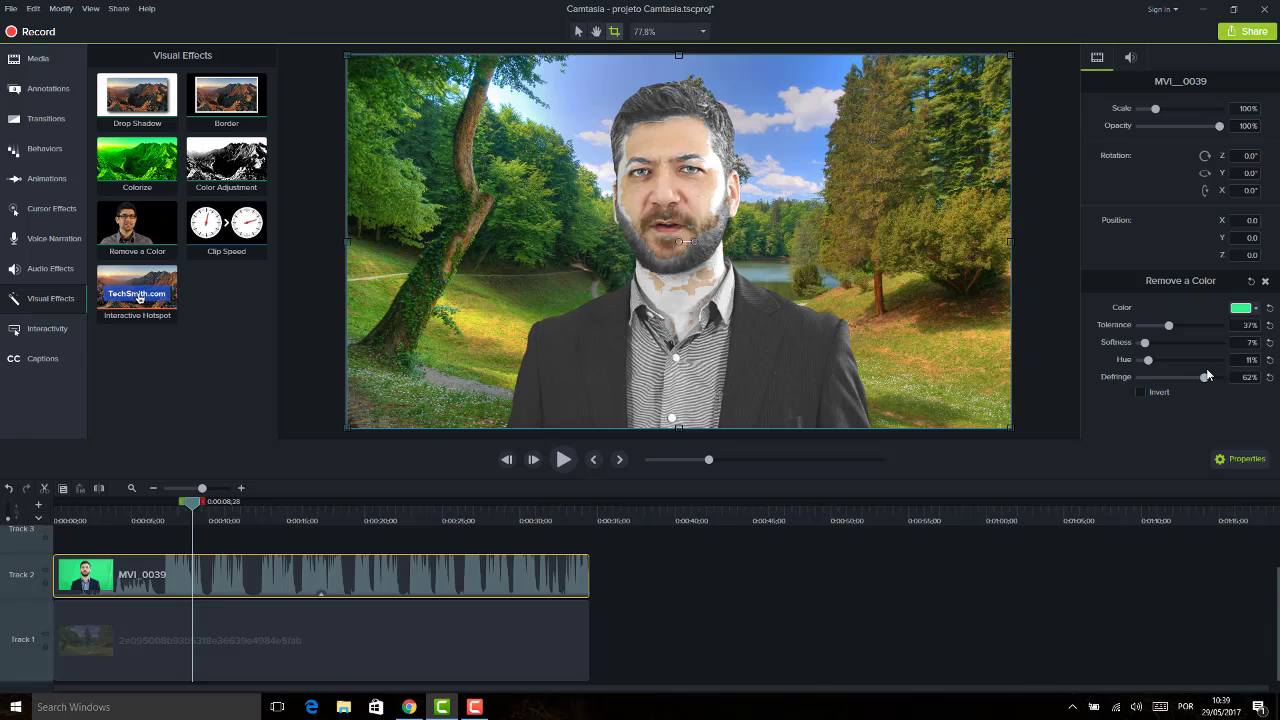
{"action": "left_click_drag", "start_coordinate": [1207, 372], "coordinate": [1181, 382]}
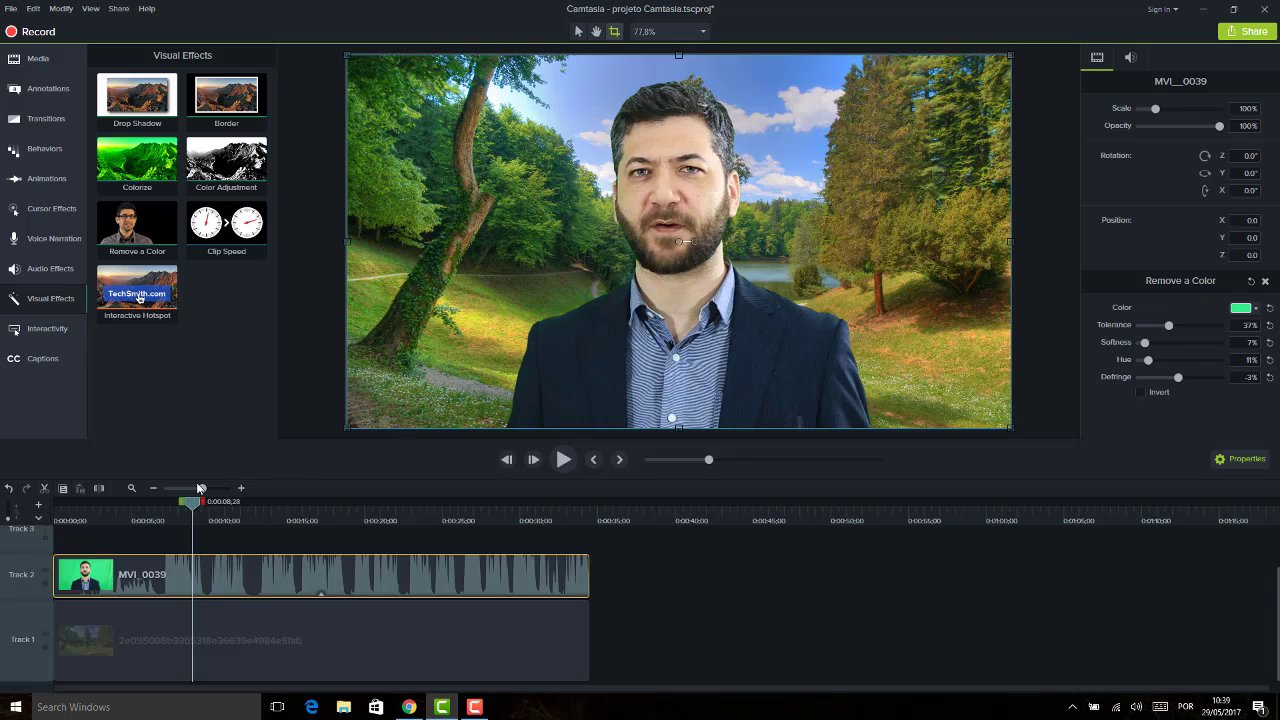
Preview the keyed MVI_0039 clip over the park background at several points on the timeline
{"action": "left_click_drag", "start_coordinate": [193, 507], "coordinate": [304, 502]}
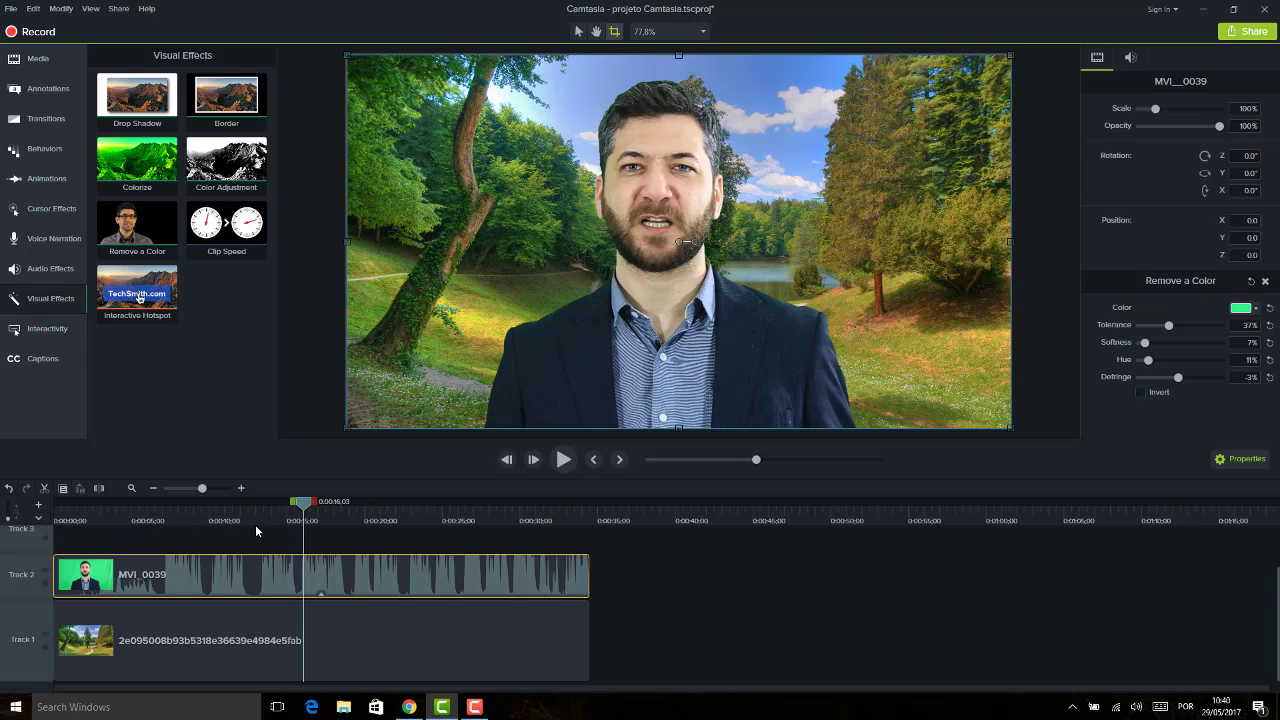
{"action": "left_click_drag", "start_coordinate": [328, 527], "coordinate": [163, 485]}
{"action": "key", "text": "space"}
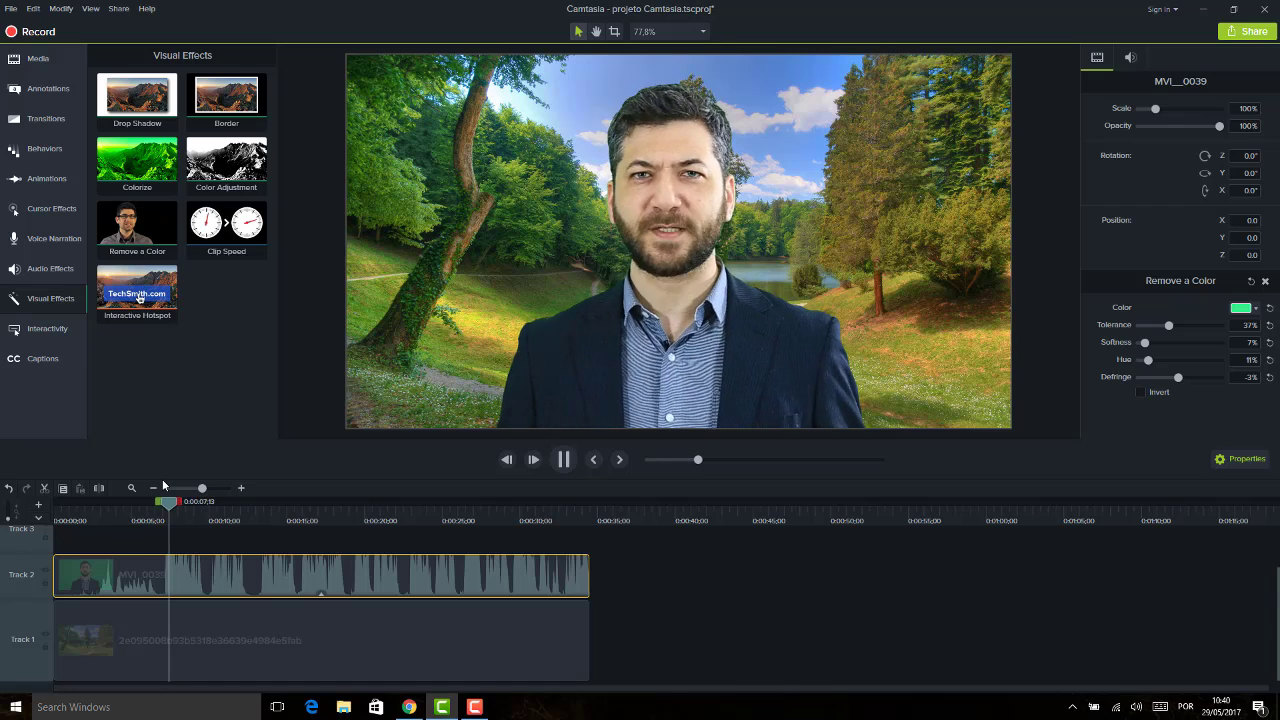
{"action": "key", "text": "space"}
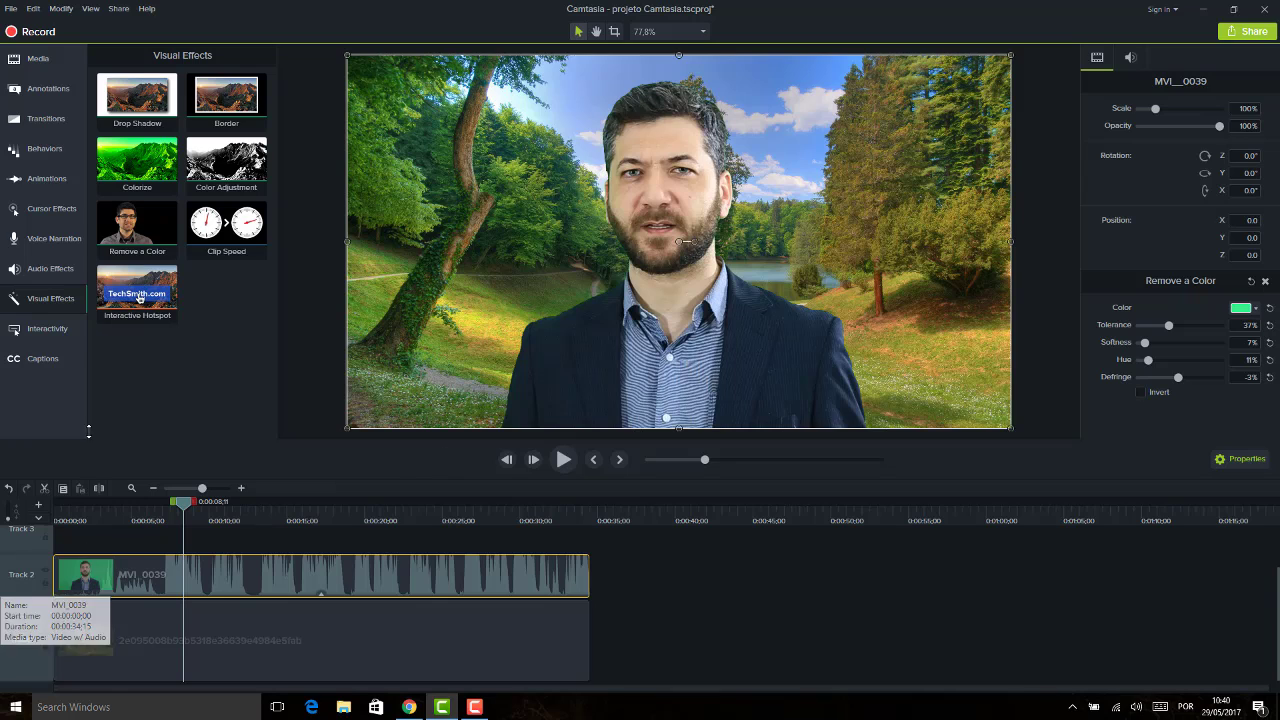
{"action": "left_click", "coordinate": [52, 268]}
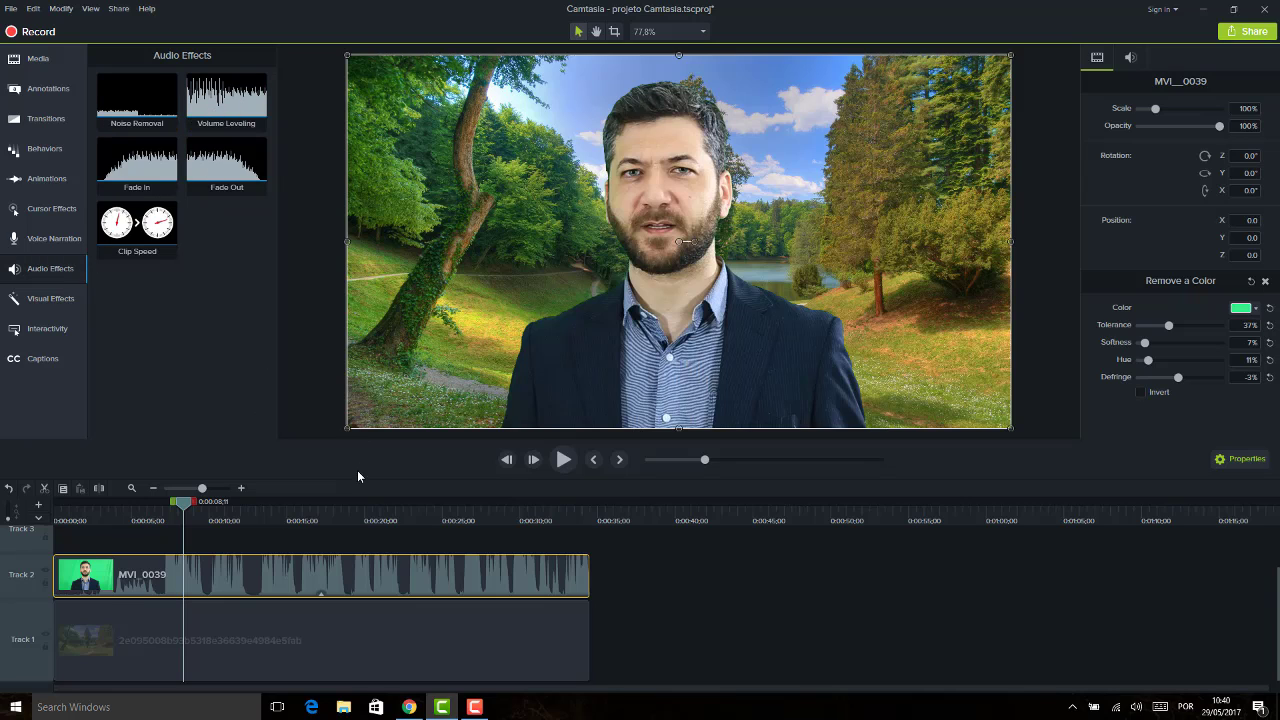
{"action": "key", "text": "space"}
{"action": "key", "text": "space"}
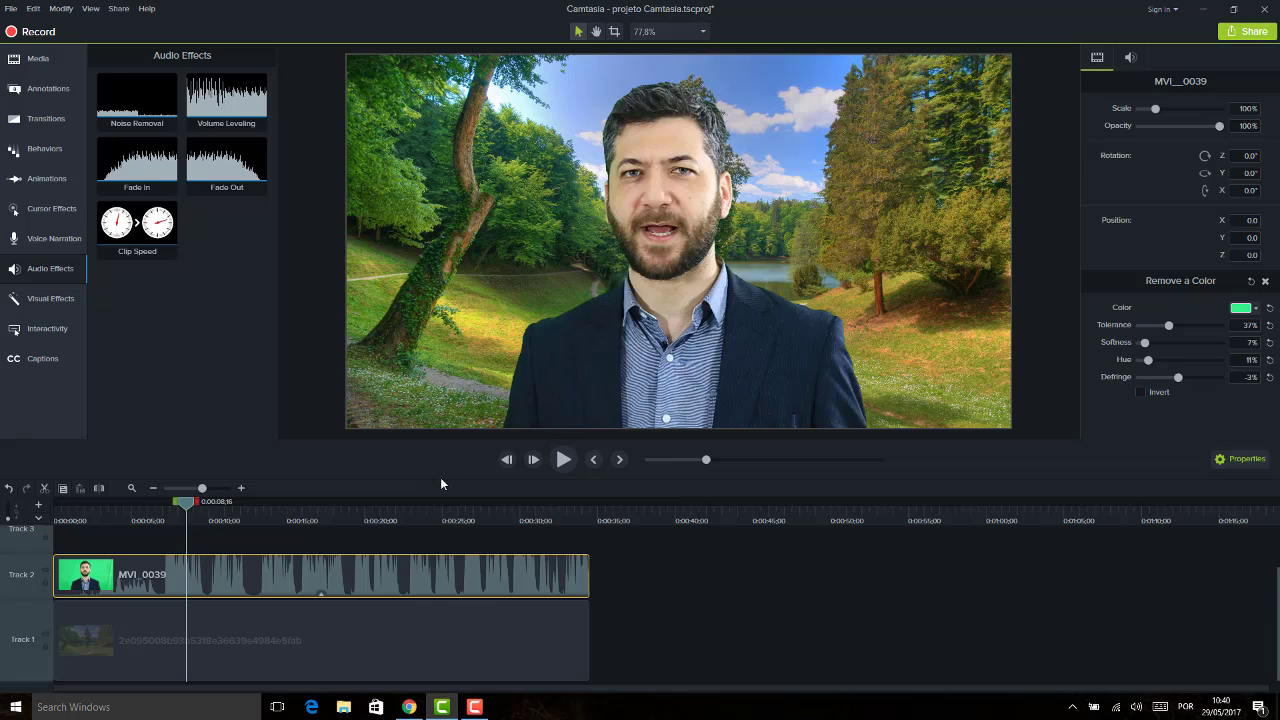
{"action": "left_click", "coordinate": [612, 240]}
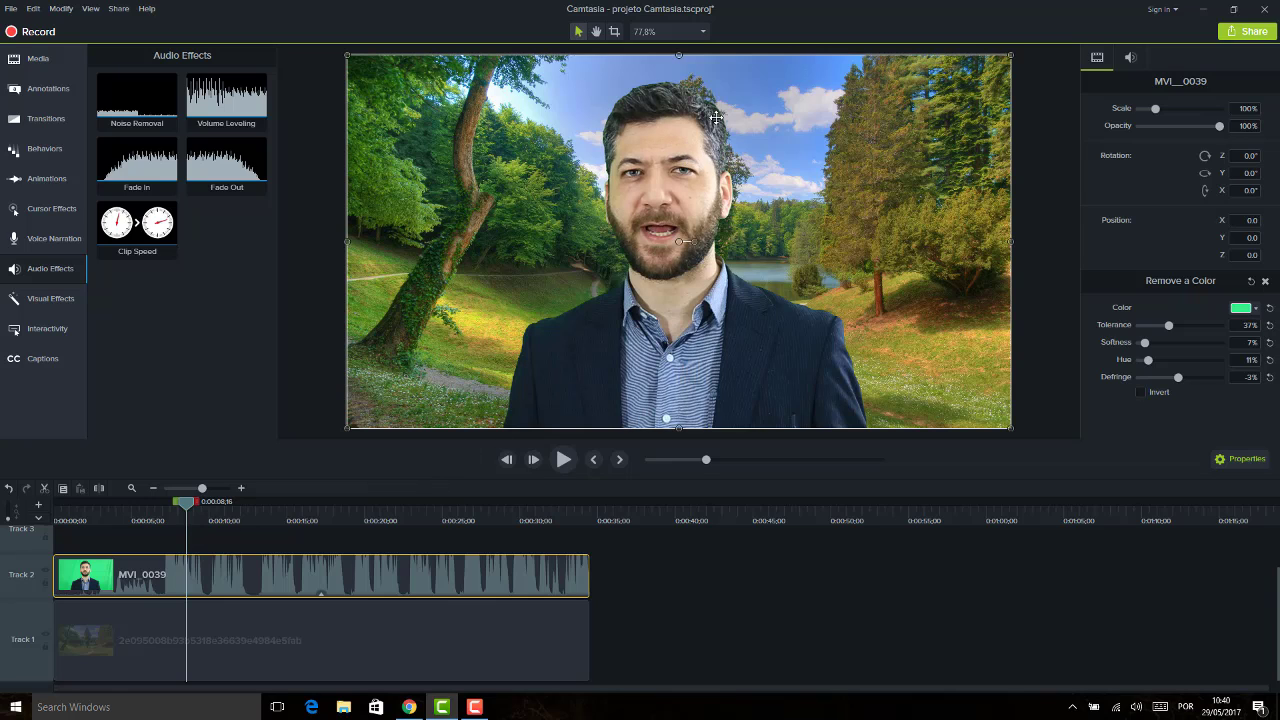
Delete the park image from Track 1 and put 9HRgqLC.jpg there as the new background, stretched beneath most of the video
{"action": "left_click", "coordinate": [40, 59]}
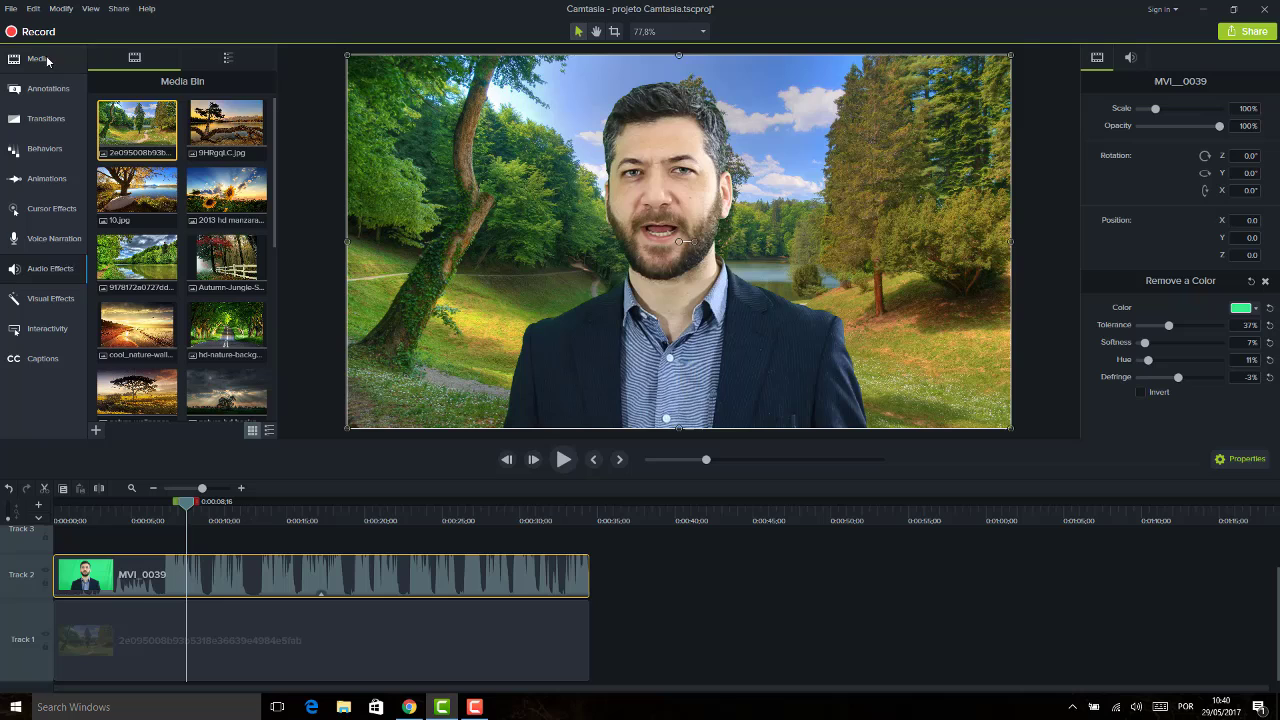
{"action": "left_click", "coordinate": [256, 617]}
{"action": "key", "text": "Delete"}
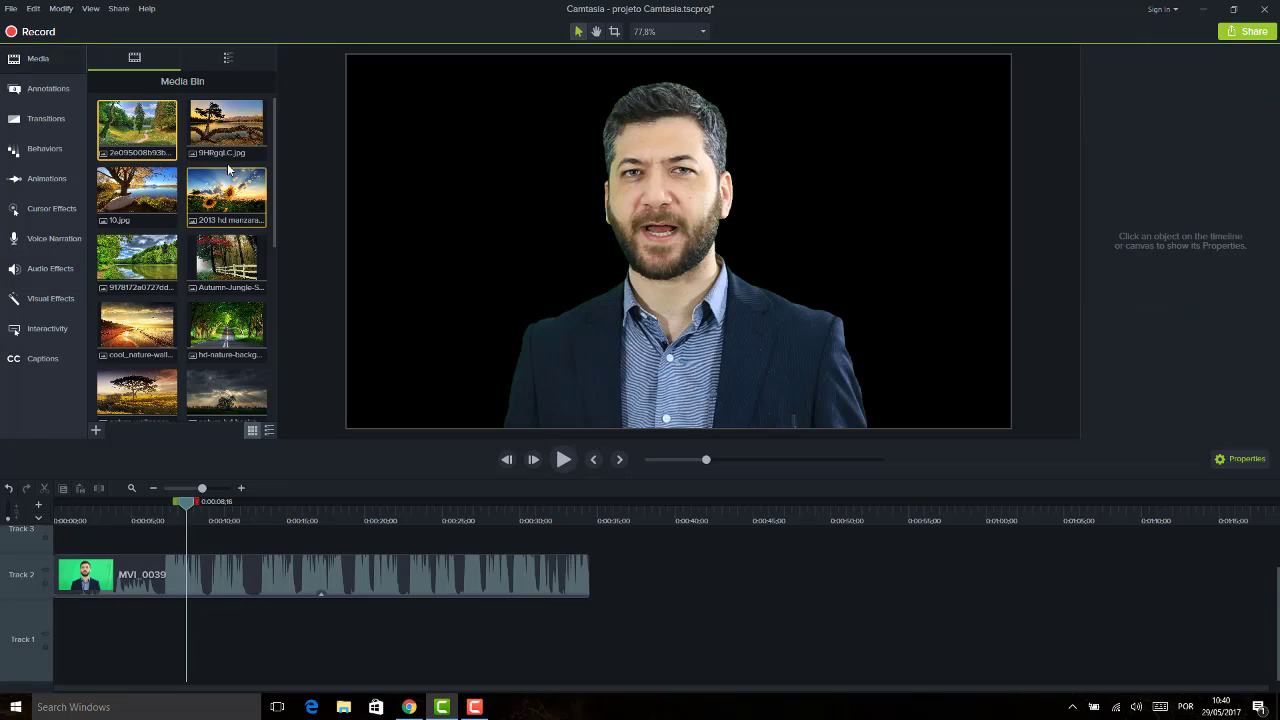
{"action": "left_click_drag", "start_coordinate": [227, 125], "coordinate": [561, 628]}
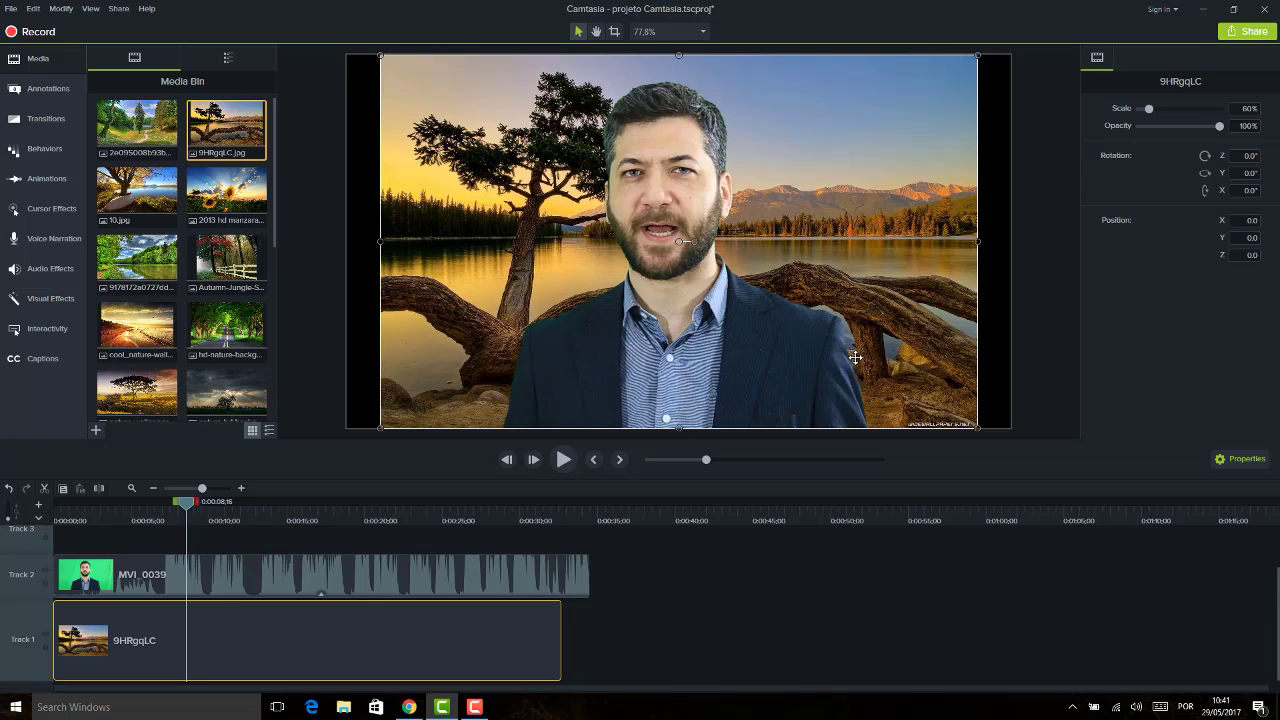
Refine the MVI_0039 clip's Remove a Color effect with 34% tolerance and 11% softness, and redisplay the visual effects
{"action": "left_click", "coordinate": [382, 570]}
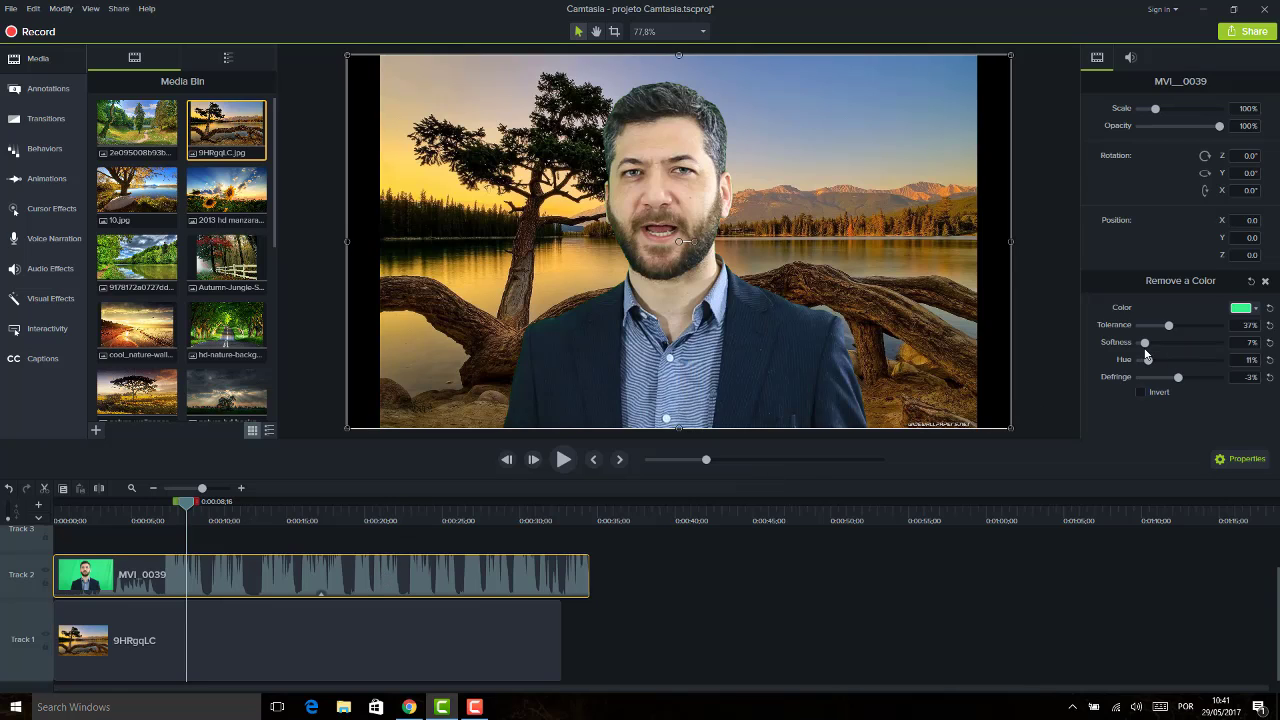
{"action": "left_click_drag", "start_coordinate": [1138, 343], "coordinate": [1173, 330]}
{"action": "left_click_drag", "start_coordinate": [1145, 345], "coordinate": [1147, 341]}
{"action": "left_click_drag", "start_coordinate": [1167, 325], "coordinate": [1168, 327]}
{"action": "left_click", "coordinate": [46, 298]}
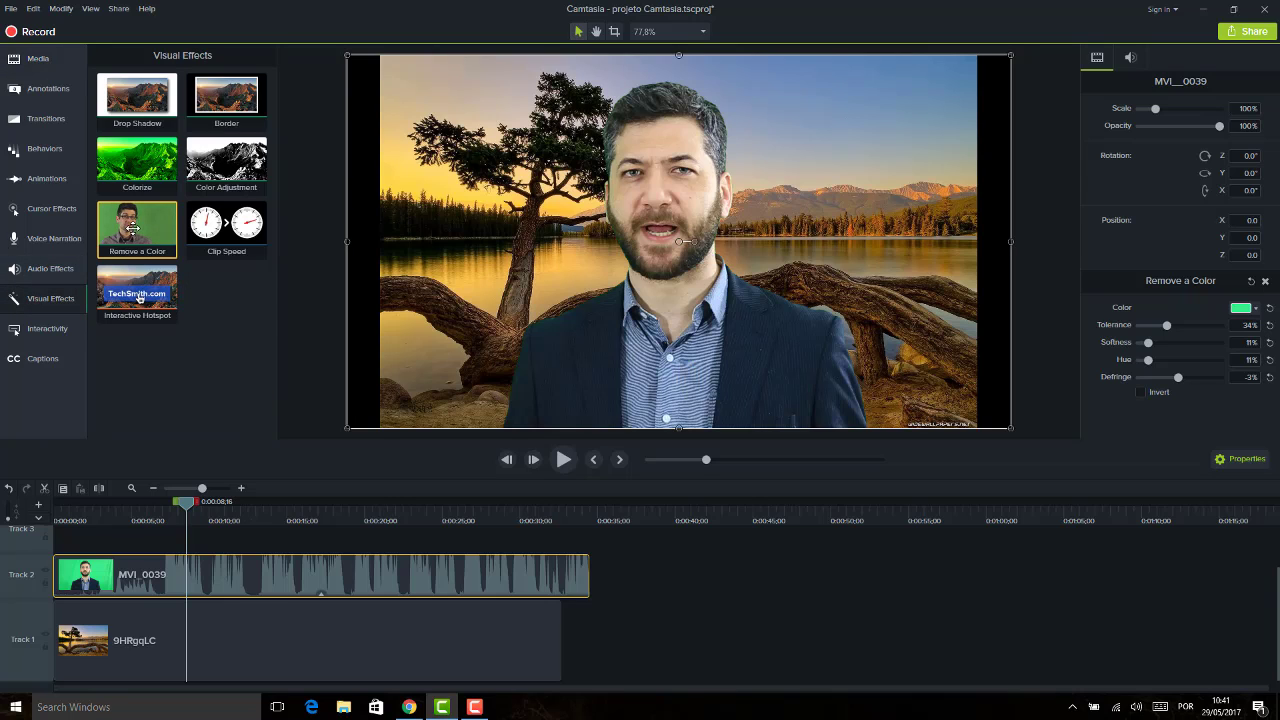